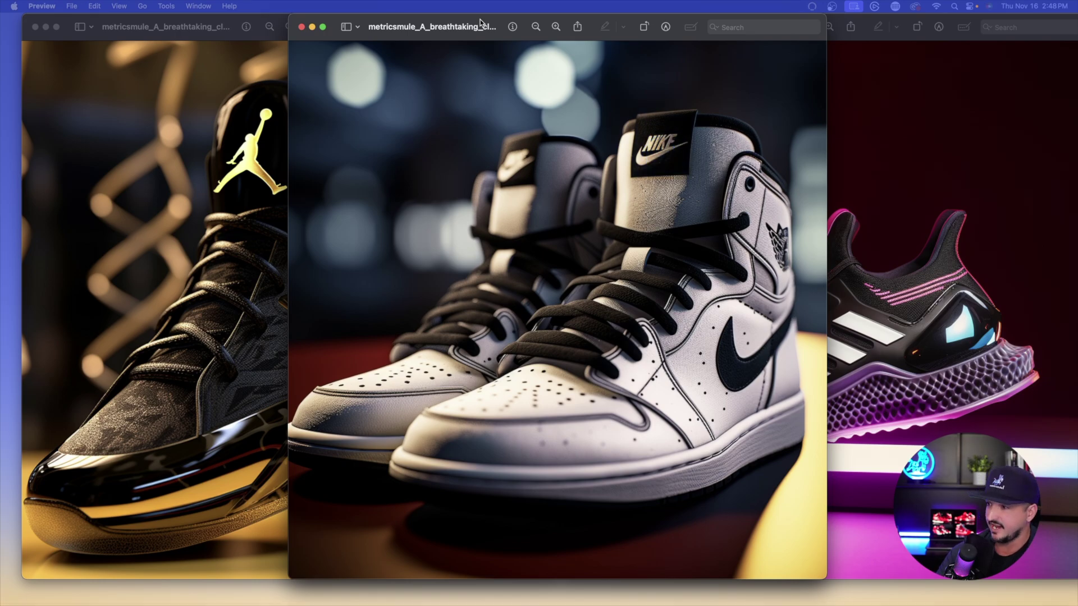
# Step: Close the Nike and Jordan image windows and move the Adidas window to the screen centre
pyautogui.click(301, 28)
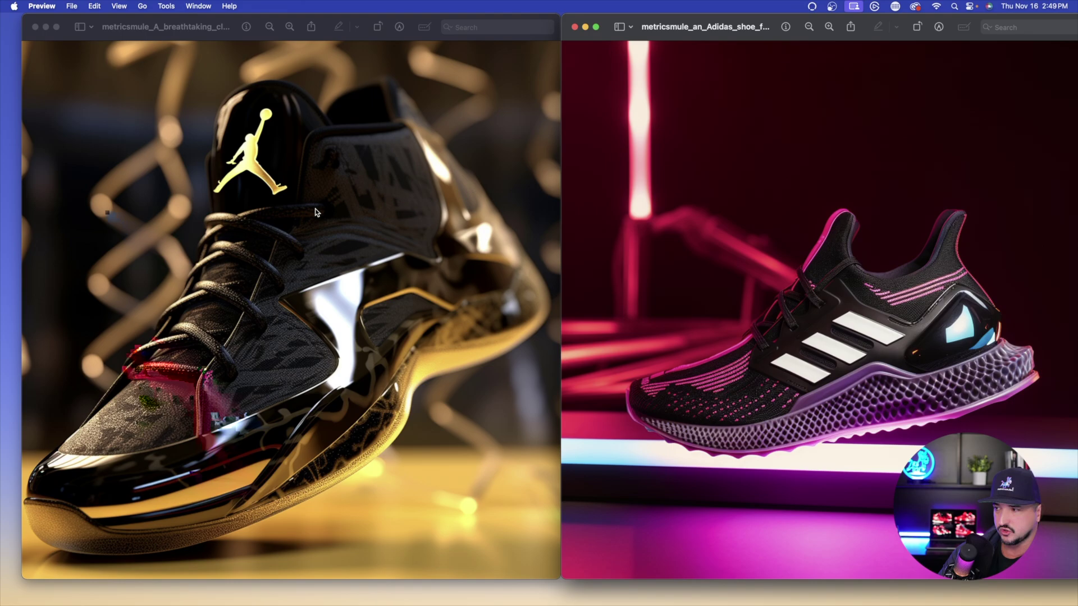
pyautogui.click(34, 28)
pyautogui.moveTo(715, 28); pyautogui.dragTo(362, 30)
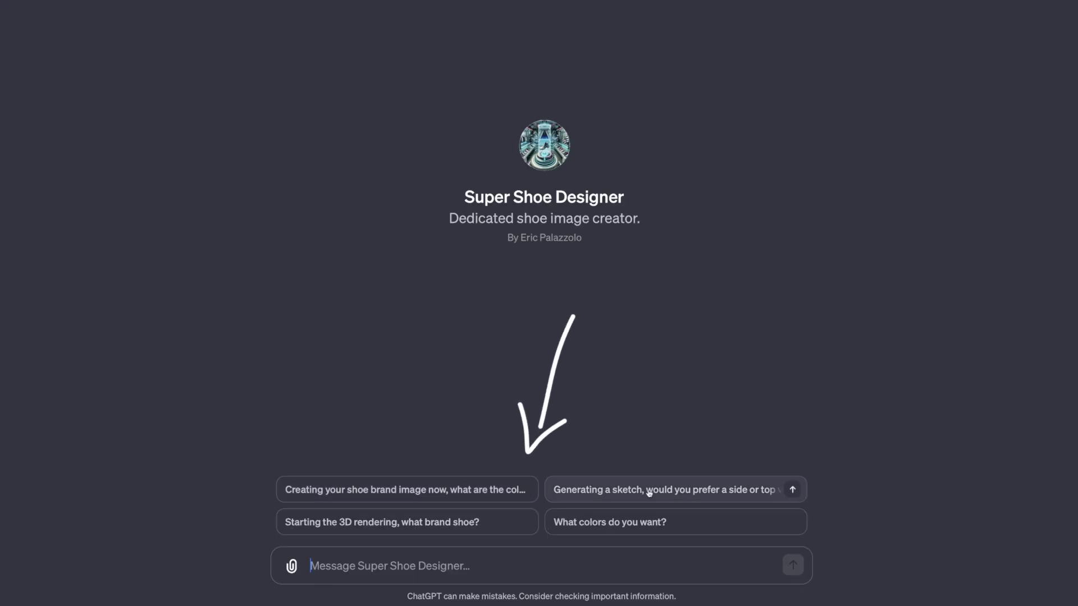
# Step: Request a photorealistic Nike Air Jordan image in black, red and white from the shoe brand starter
pyautogui.click(488, 491)
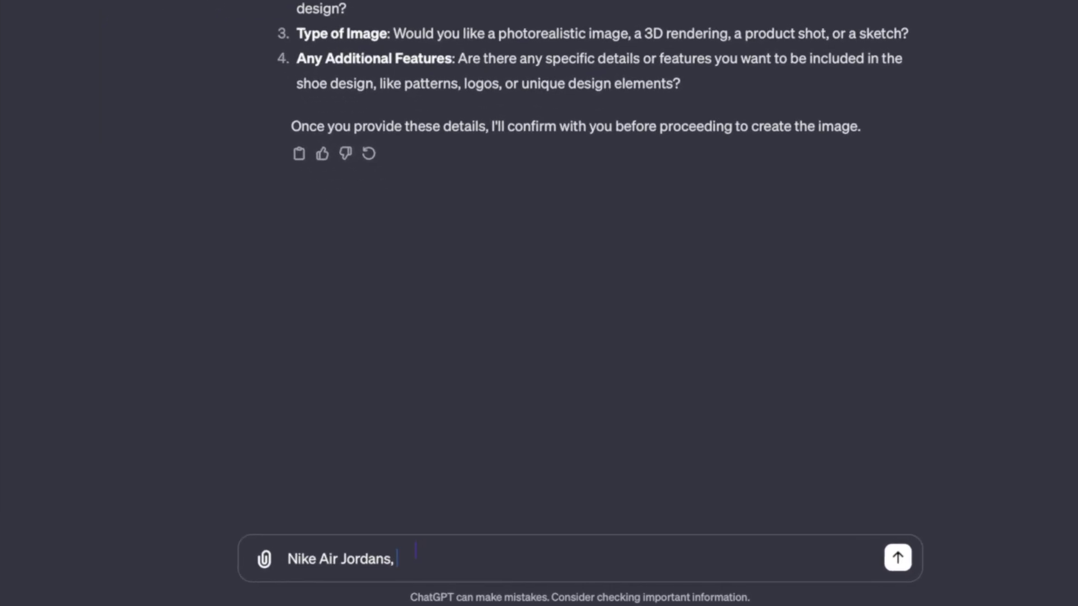
pyautogui.write('Black, Red a')
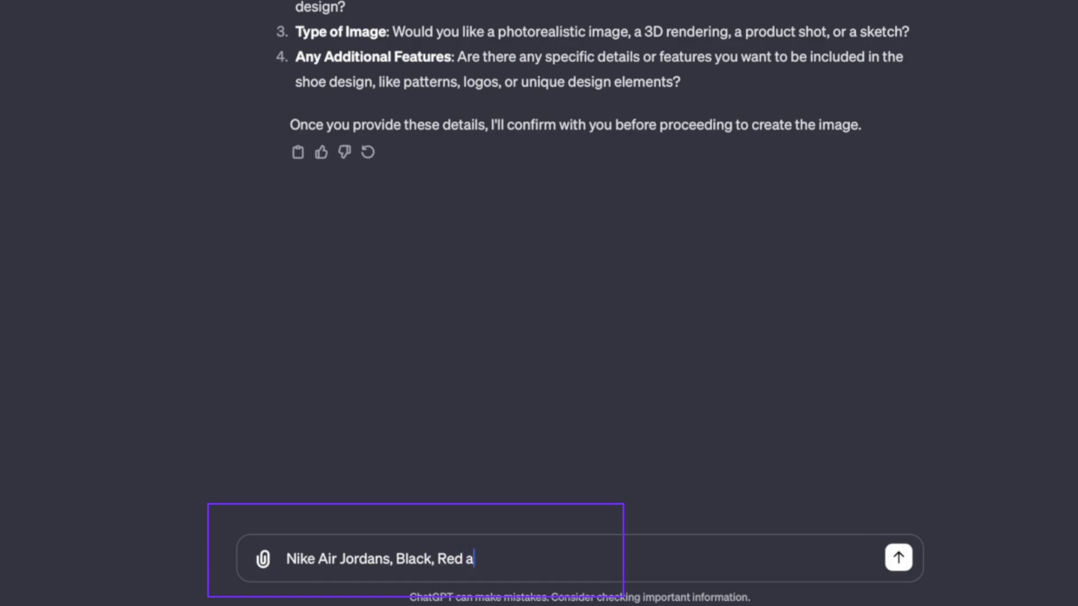
pyautogui.write('nd White, ')
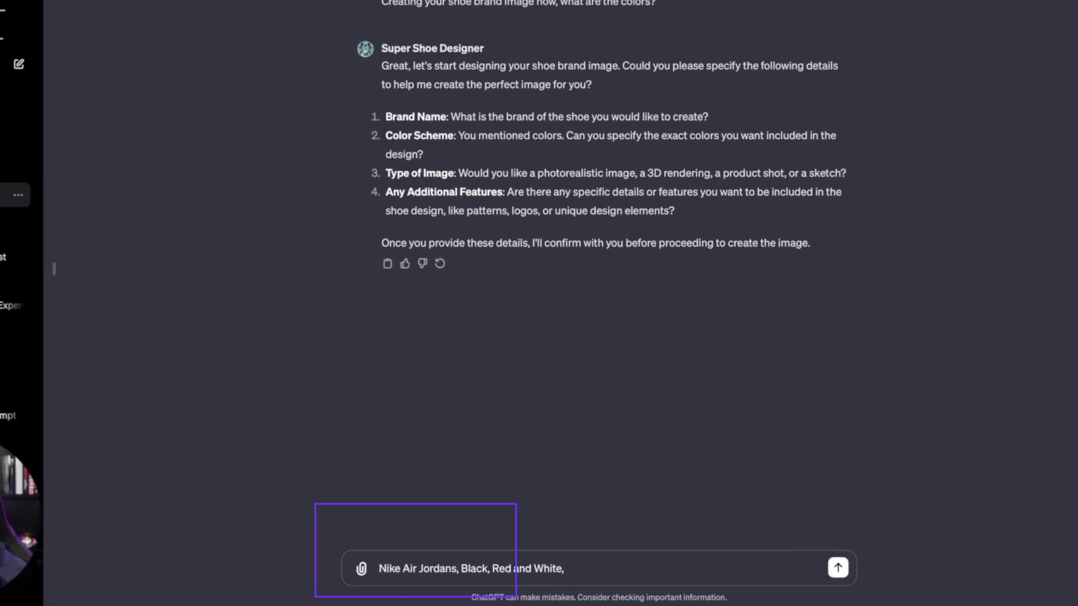
pyautogui.write('Phot')
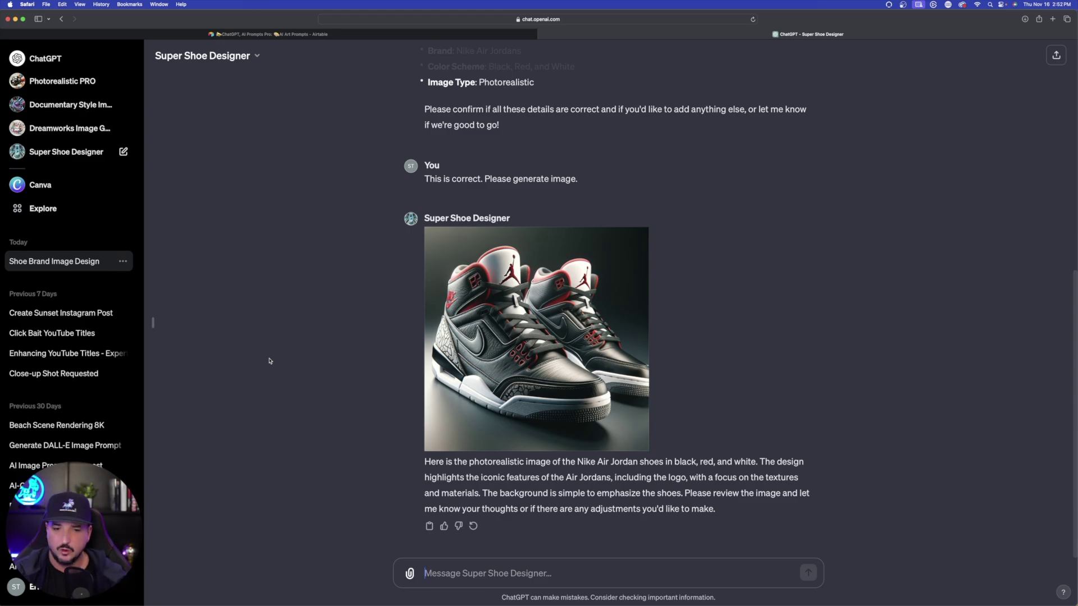
pyautogui.moveTo(561, 367)
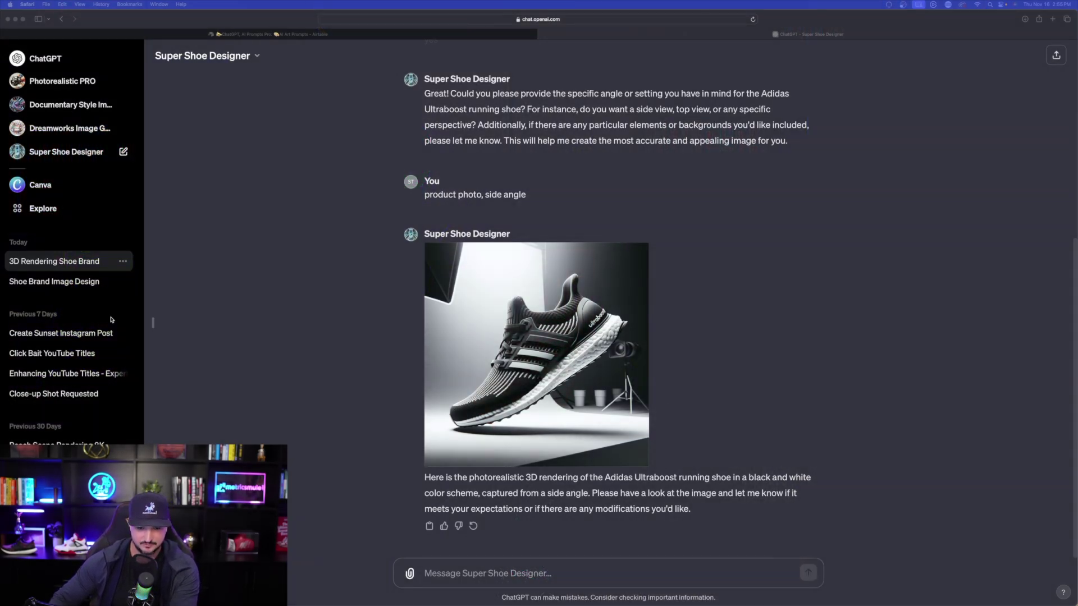
# Step: Enlarge the generated black-and-white Adidas Ultraboost side-angle image to full screen
pyautogui.click(520, 352)
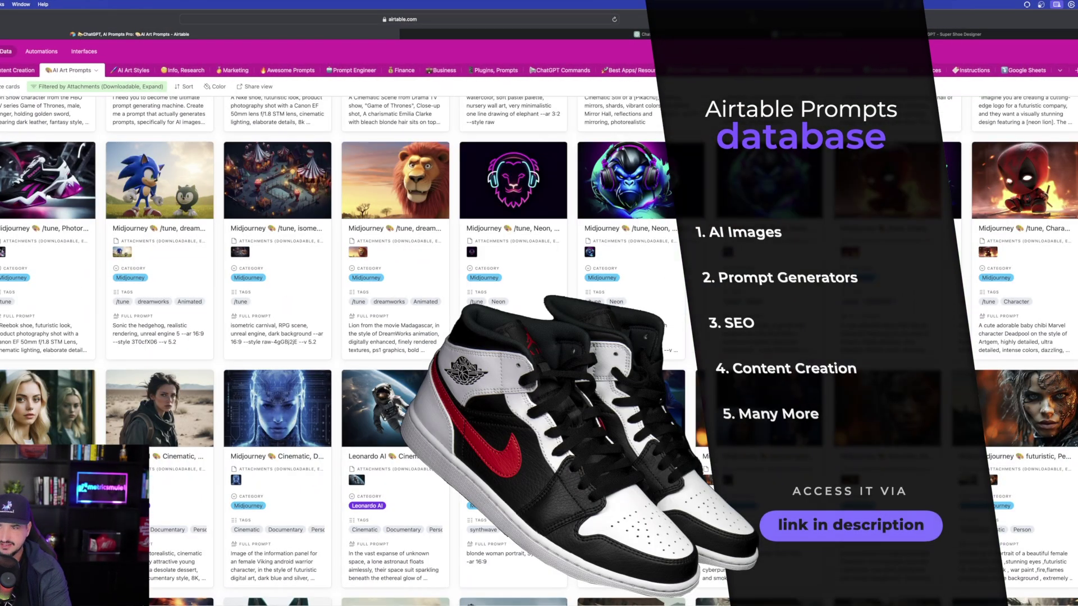
# Step: Scroll down through the Airtable AI Art Prompts gallery cards
pyautogui.scroll(-5, 412, 249)
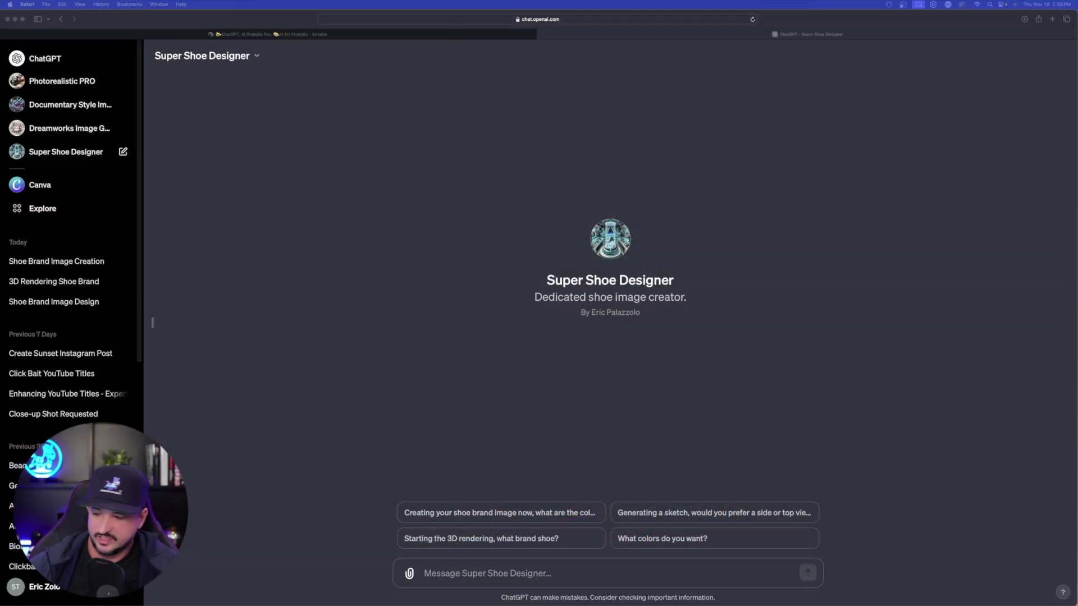
# Step: Open Super Shoe Designer's Configure settings for editing and select its whole Instructions text
pyautogui.click(256, 57)
pyautogui.click(186, 139)
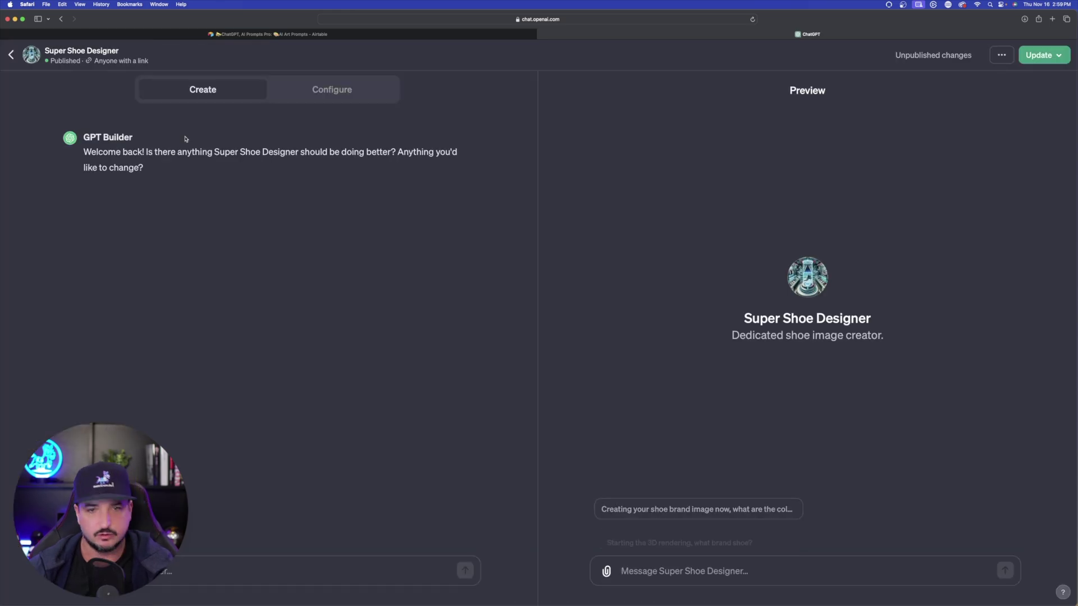
pyautogui.click(332, 90)
pyautogui.moveTo(14, 261); pyautogui.dragTo(247, 306)
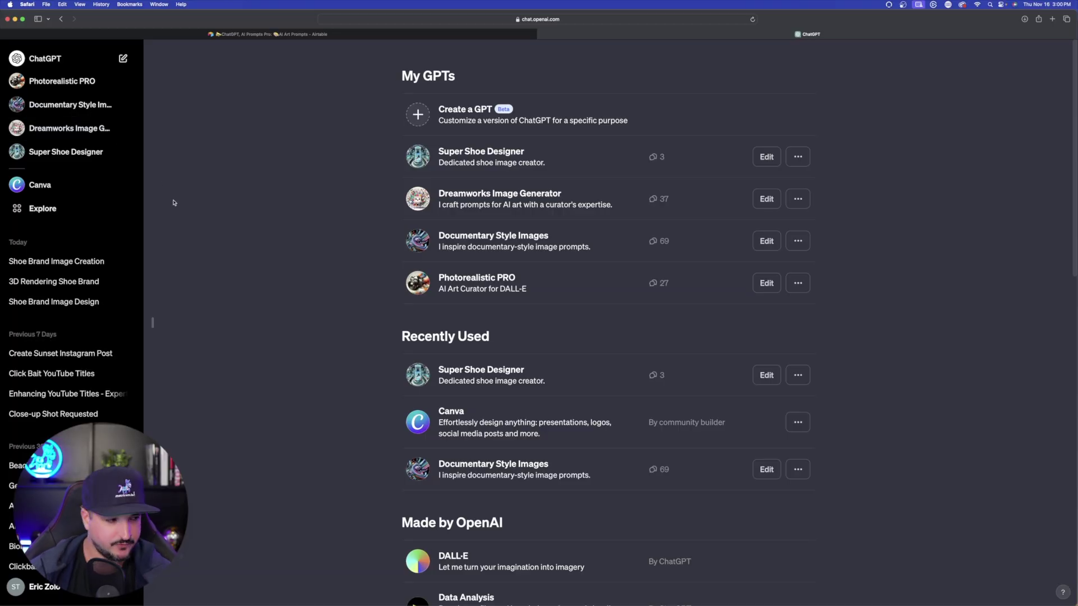
# Step: Create a new GPT from the pasted shoe-photo description and accept the name Photo Shoe Designer
pyautogui.click(418, 116)
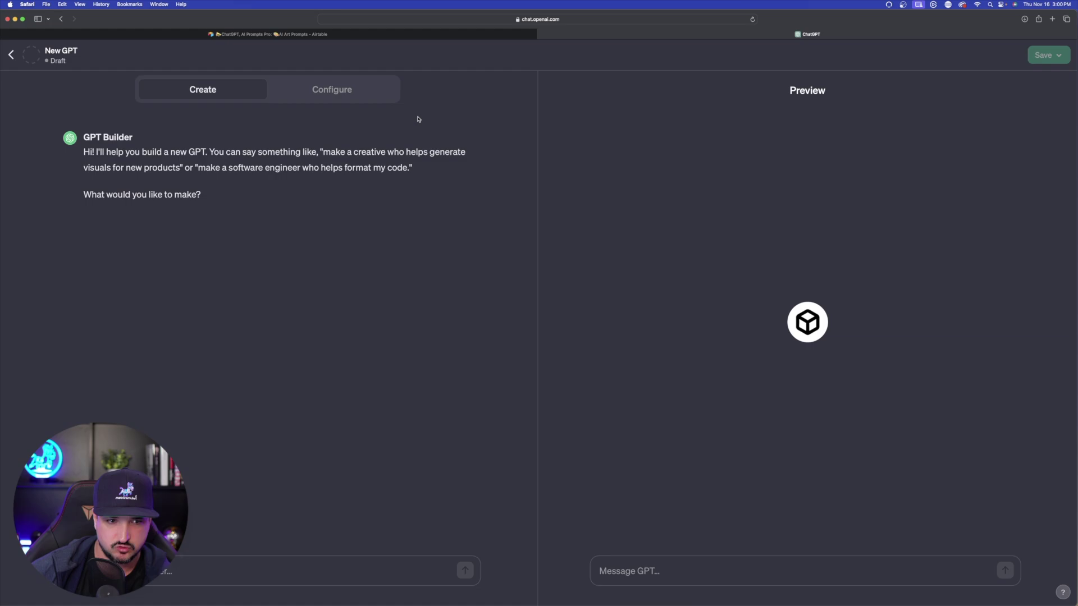
pyautogui.press('super+v')
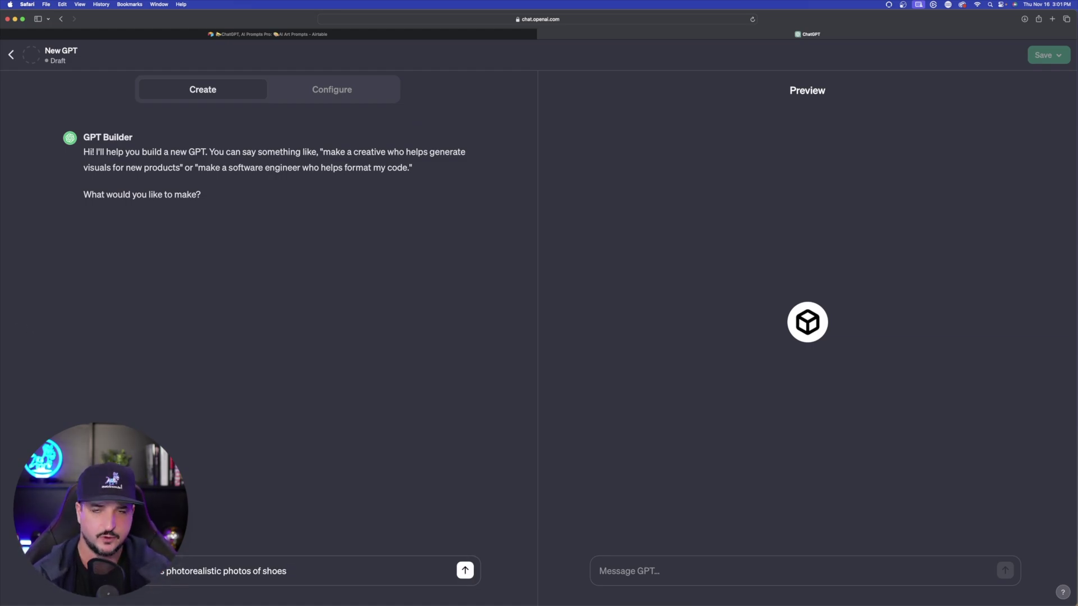
pyautogui.press('Return')
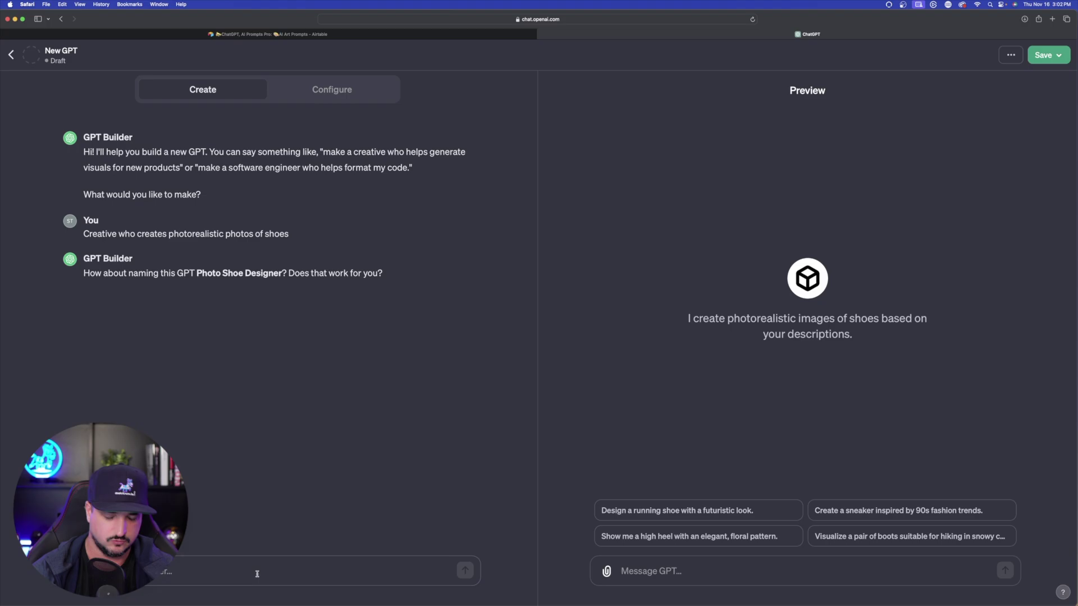
pyautogui.write('Yes')
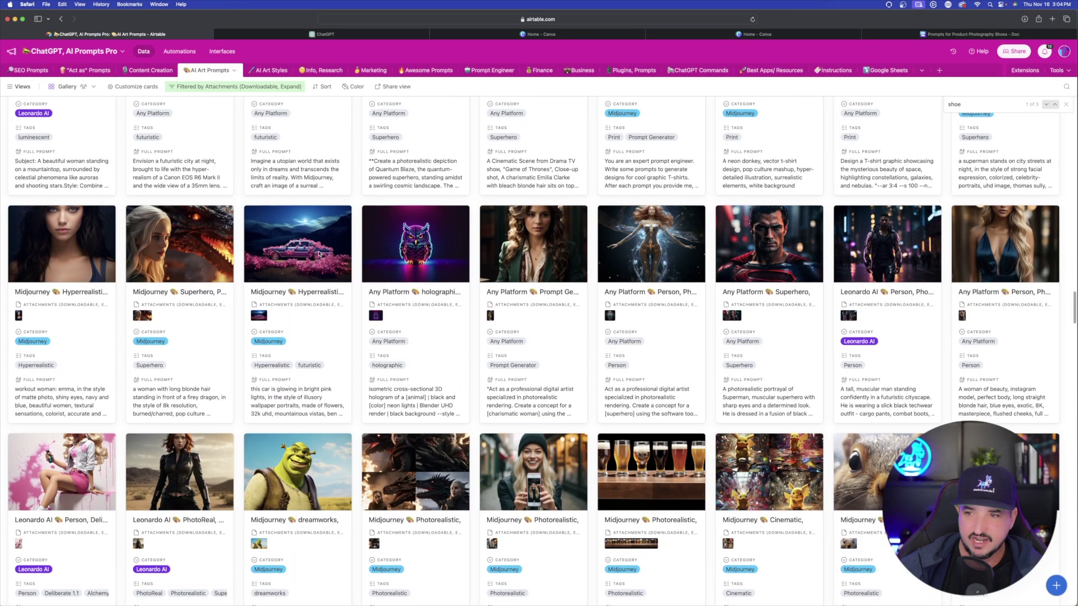
# Step: Scroll the Airtable AI Art Prompts gallery and open the saved views sidebar
pyautogui.scroll(-15, 319, 253)
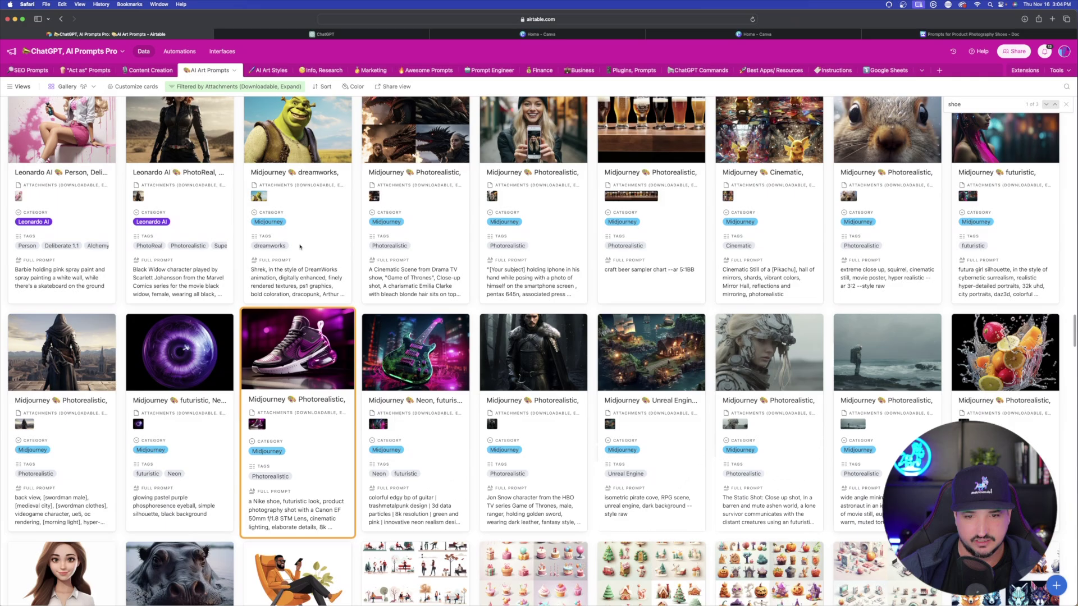
pyautogui.scroll(-5, 300, 246)
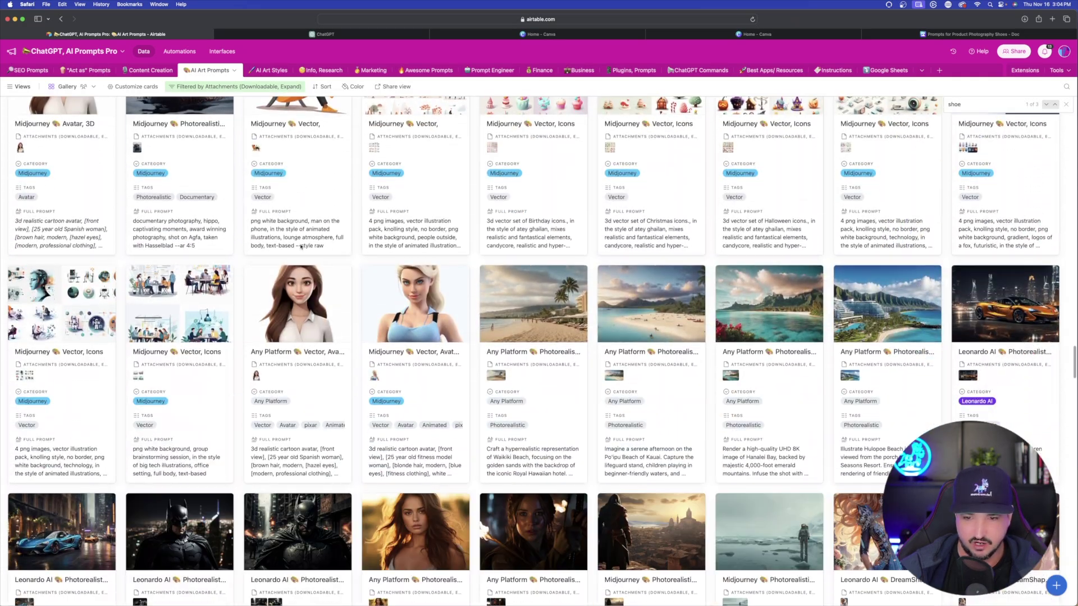
pyautogui.click(21, 87)
pyautogui.scroll(3, 432, 225)
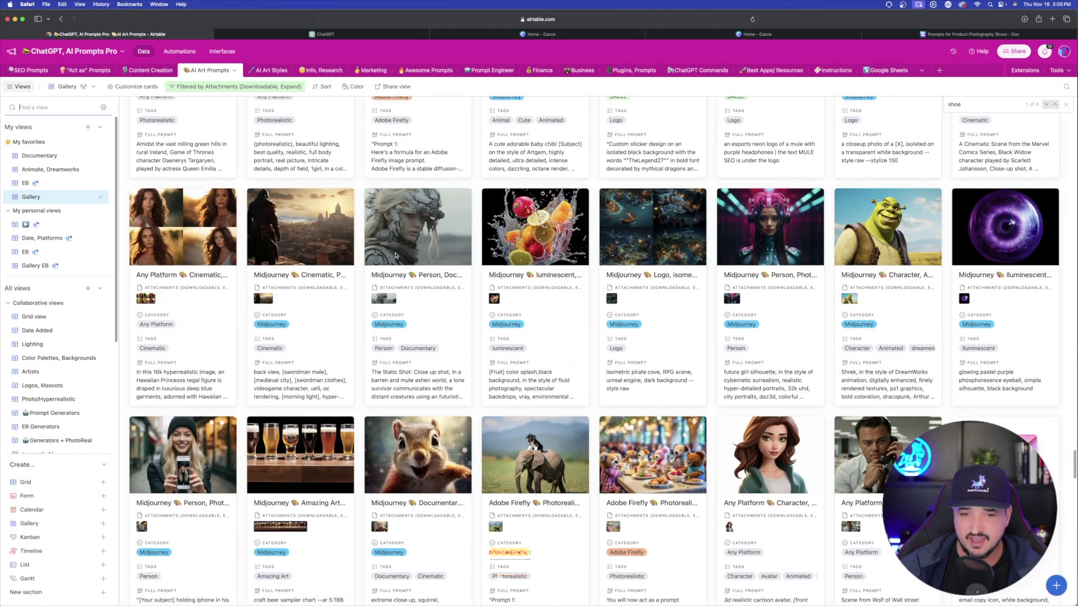
pyautogui.scroll(5, 430, 226)
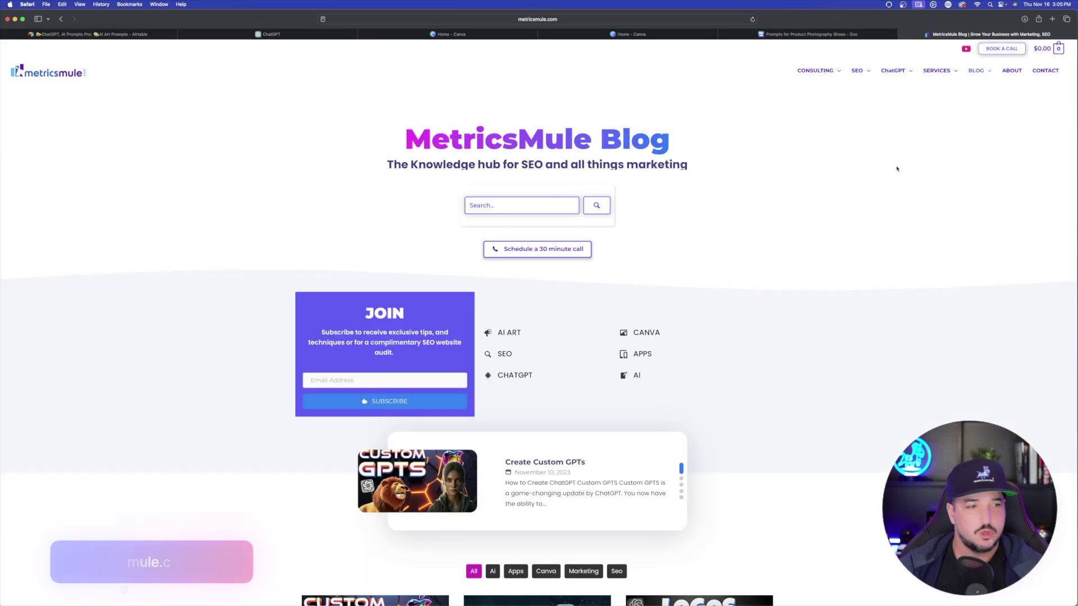
# Step: Browse the MetricsMule blog, open a prompts post and select the Neon Nike shoe prompt
pyautogui.scroll(-5, 896, 169)
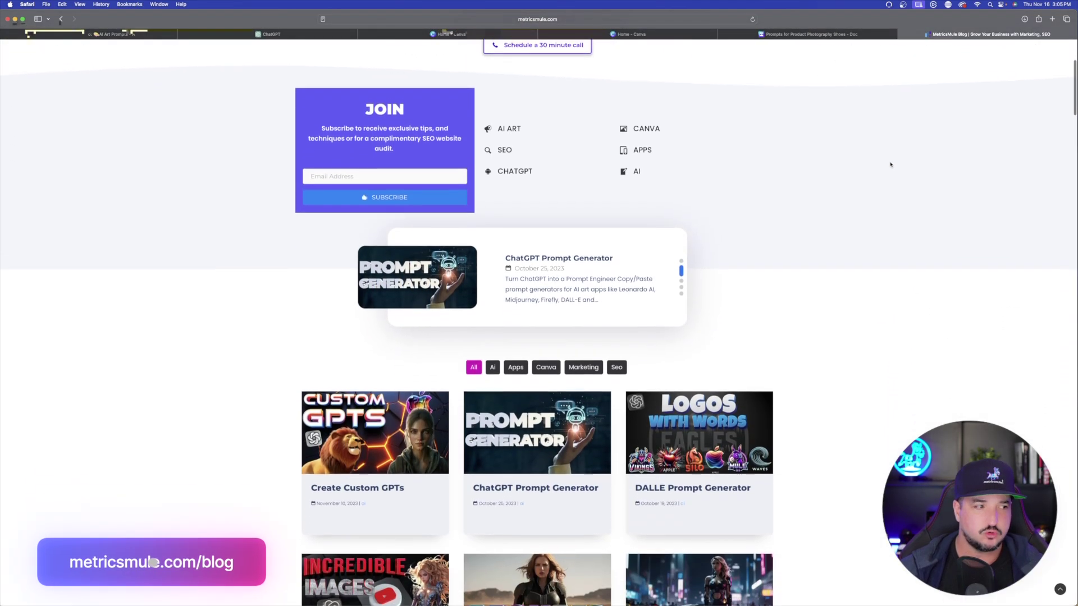
pyautogui.scroll(4, 896, 163)
pyautogui.scroll(-5, 895, 163)
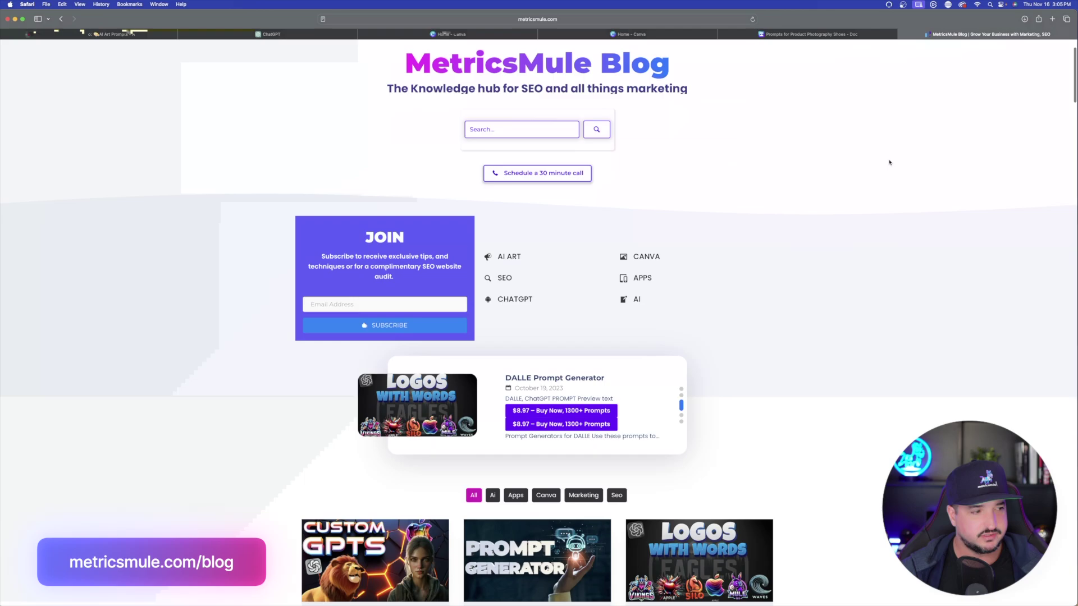
pyautogui.scroll(-3, 883, 162)
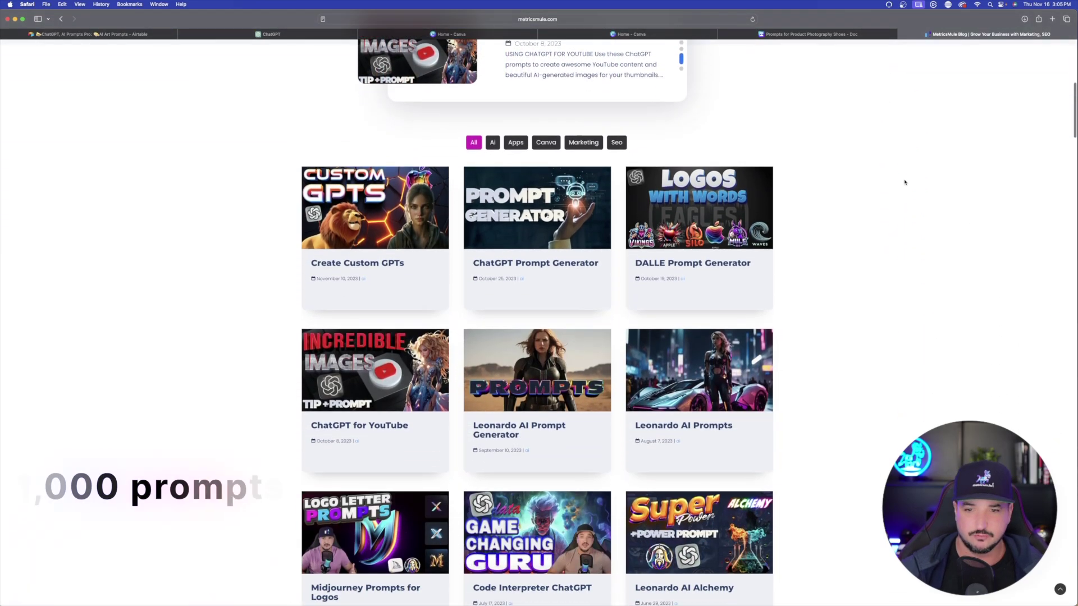
pyautogui.click(551, 219)
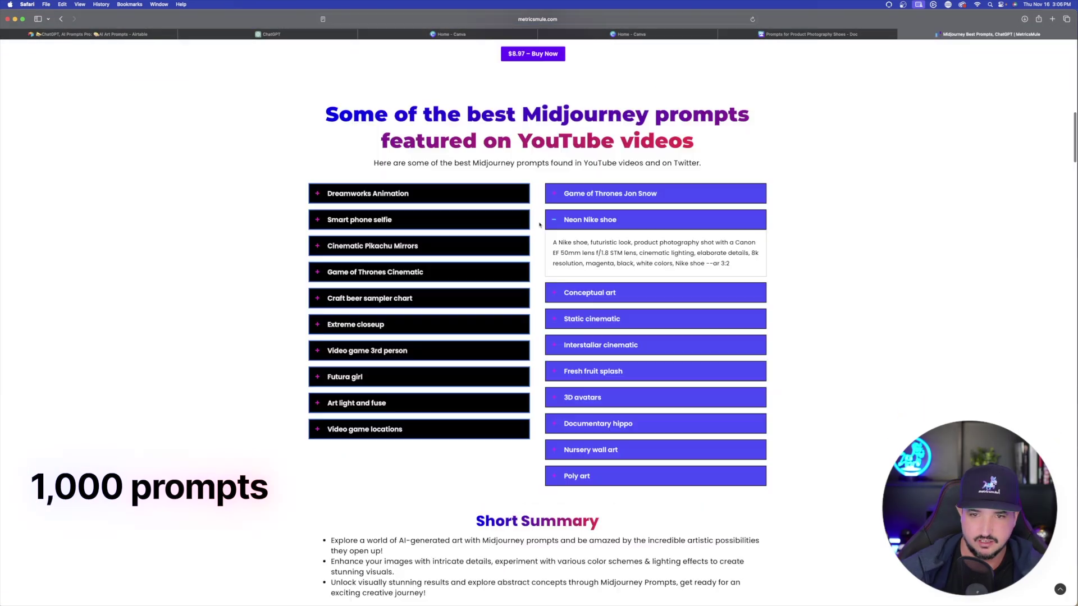
pyautogui.moveTo(553, 242); pyautogui.dragTo(730, 264)
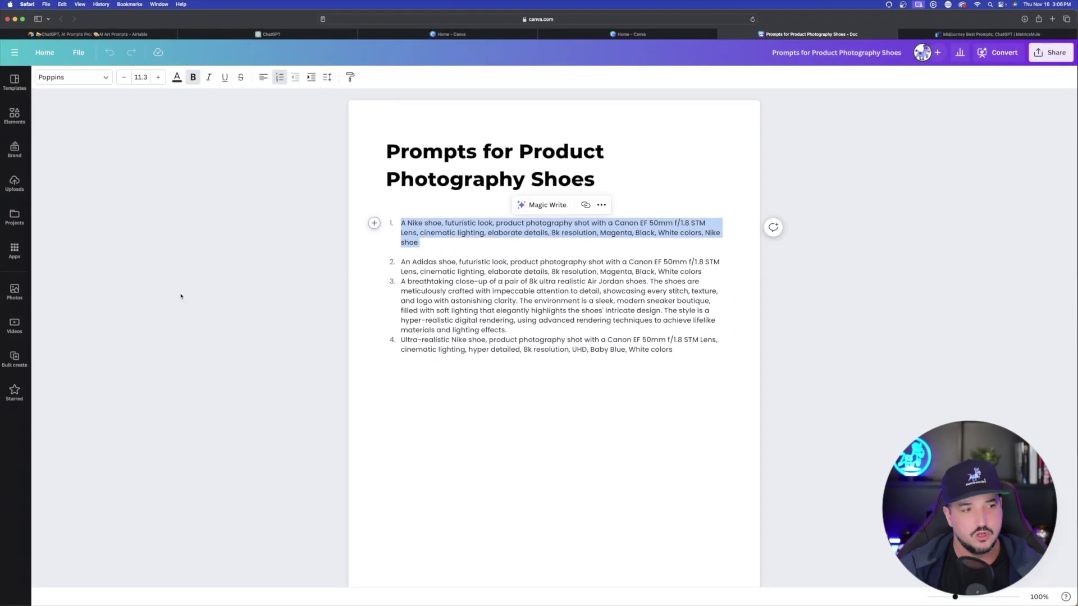
# Step: Open the download options from the Share panel of the Canva shoe-prompts document
pyautogui.click(589, 444)
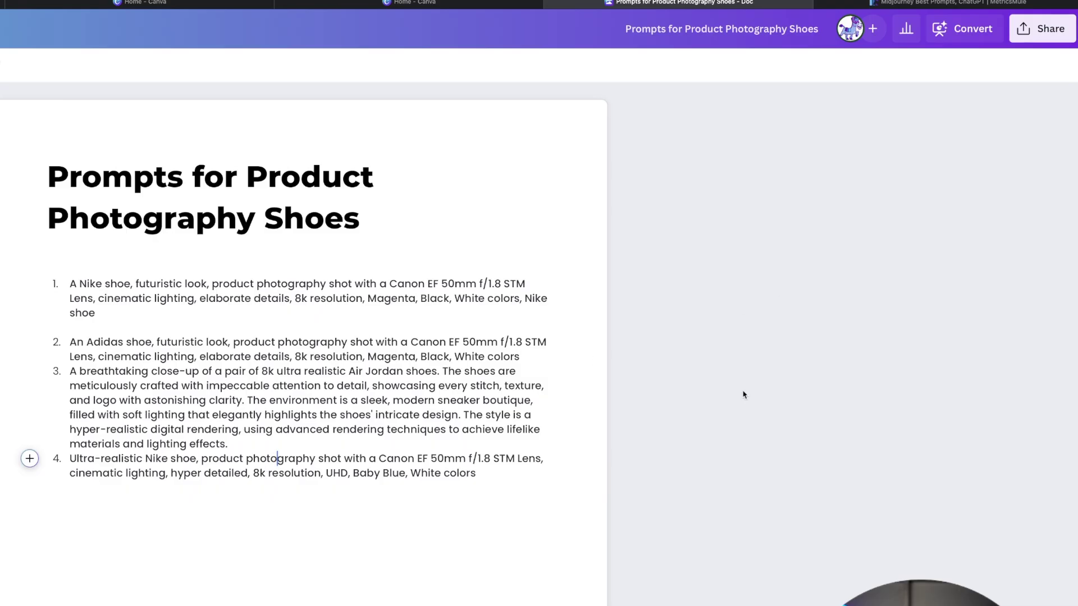
pyautogui.click(1042, 29)
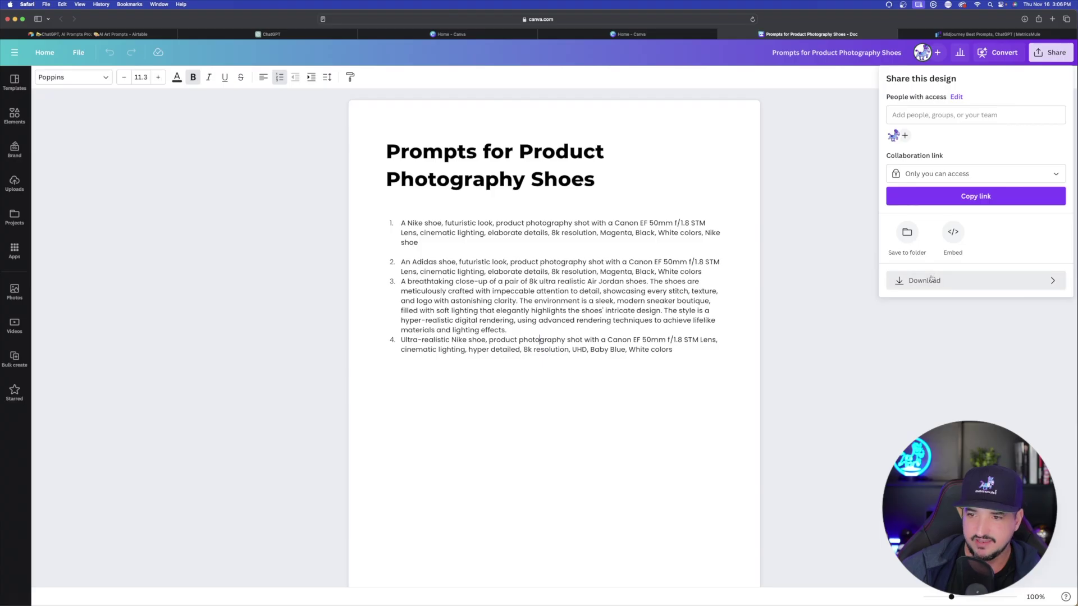
pyautogui.click(931, 279)
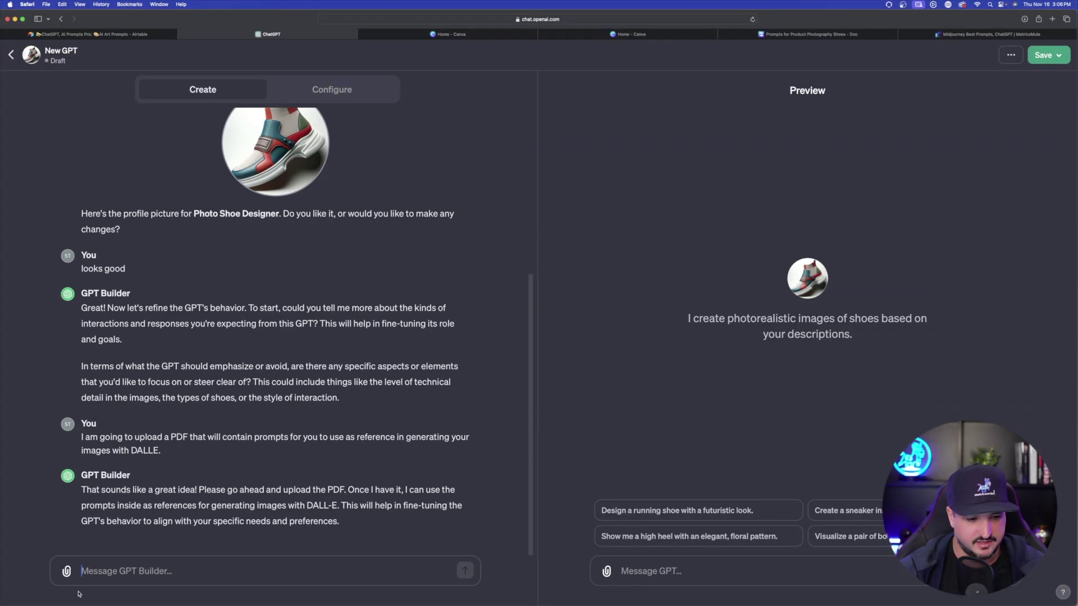
# Step: Send the shoe prompts PDF with 'Here is my PDF of prompts to reference.', then type out the prompts
pyautogui.click(66, 571)
pyautogui.click(365, 264)
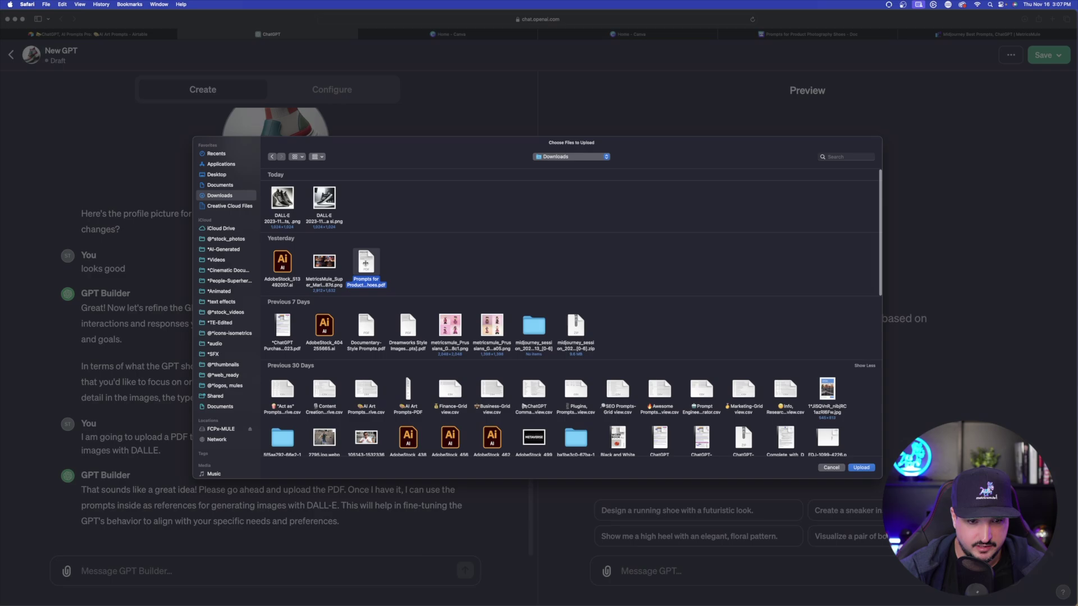
pyautogui.click(861, 468)
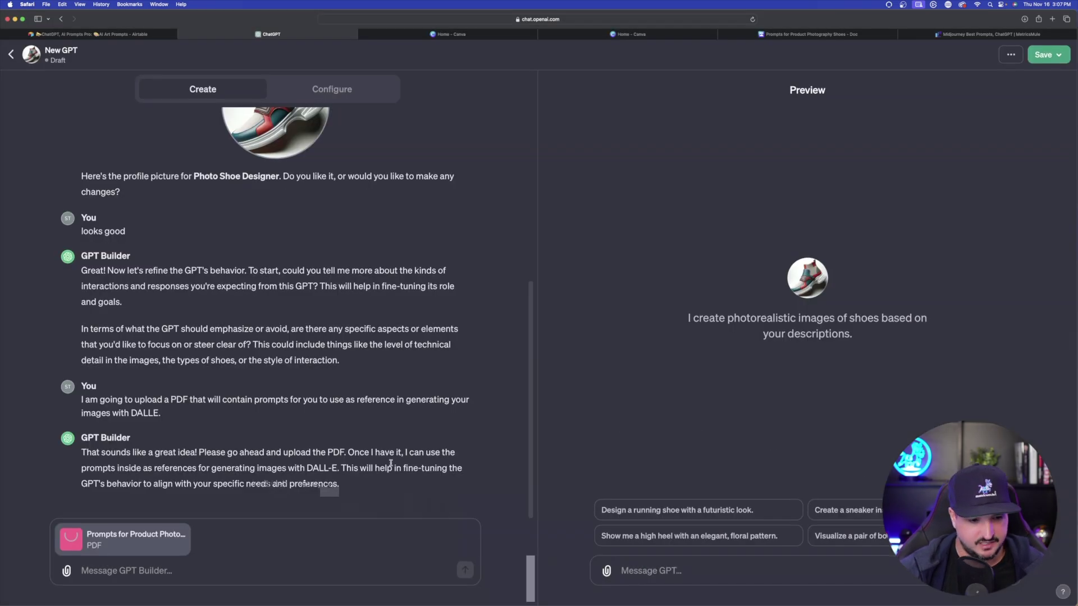
pyautogui.write('Here is my PDF of prompts to reference.')
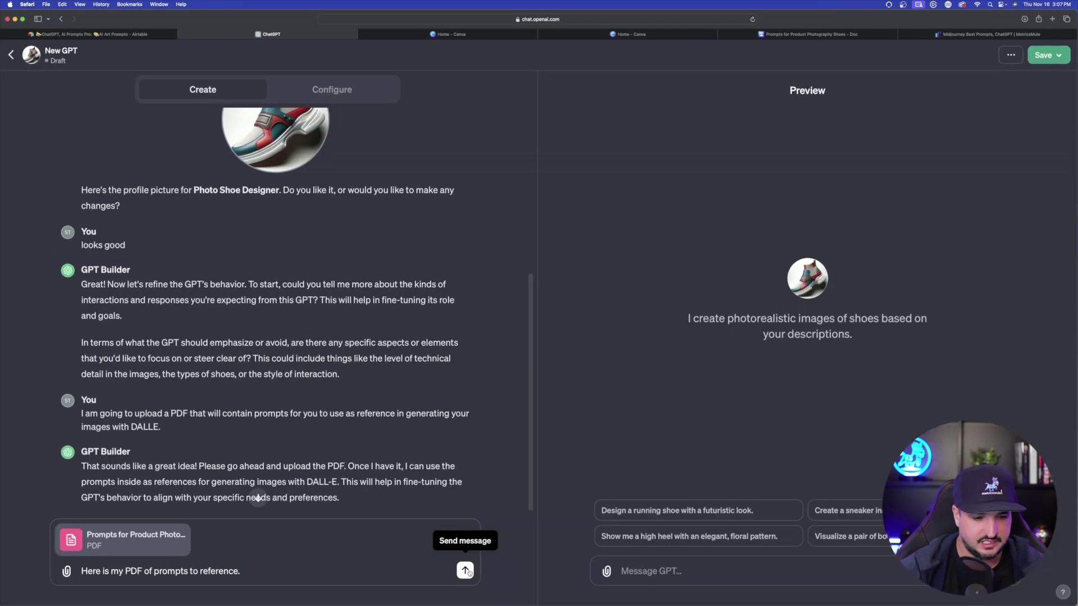
pyautogui.click(465, 571)
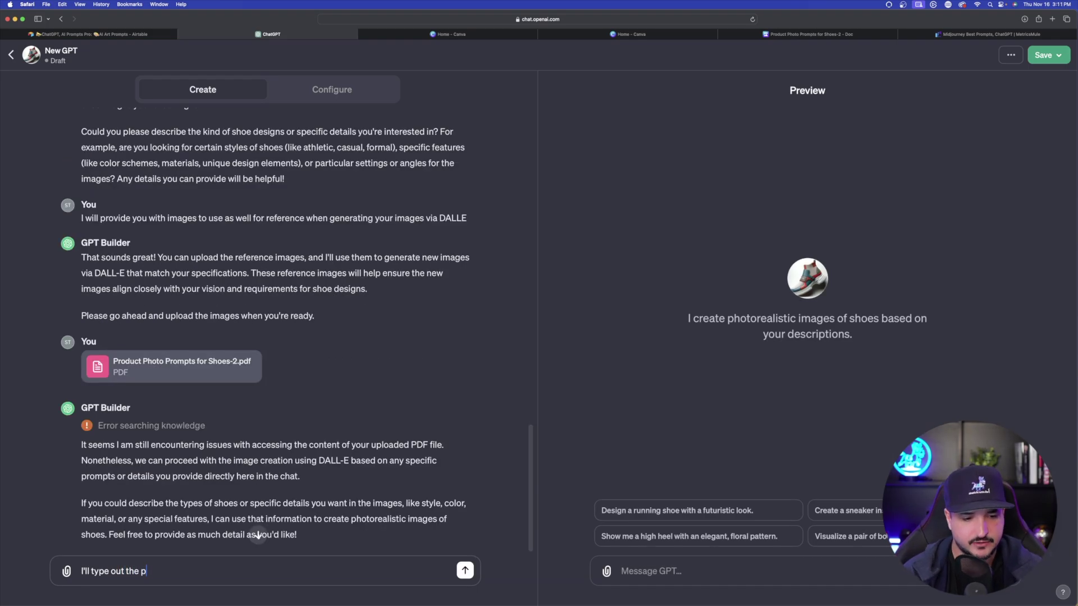
pyautogui.write('for you to us')
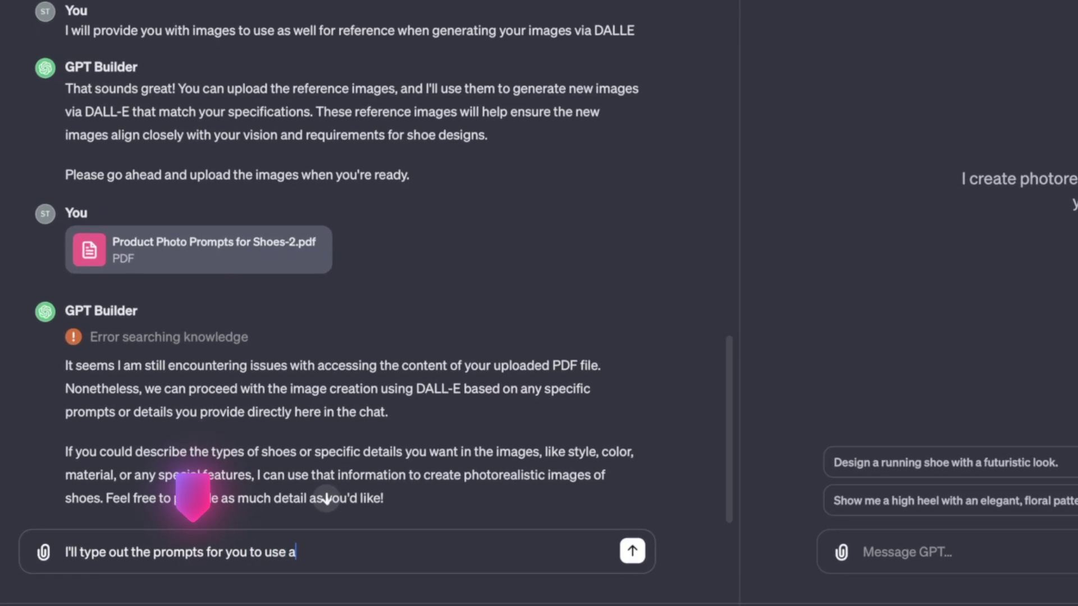
pyautogui.write('e as a reference: Here are the')
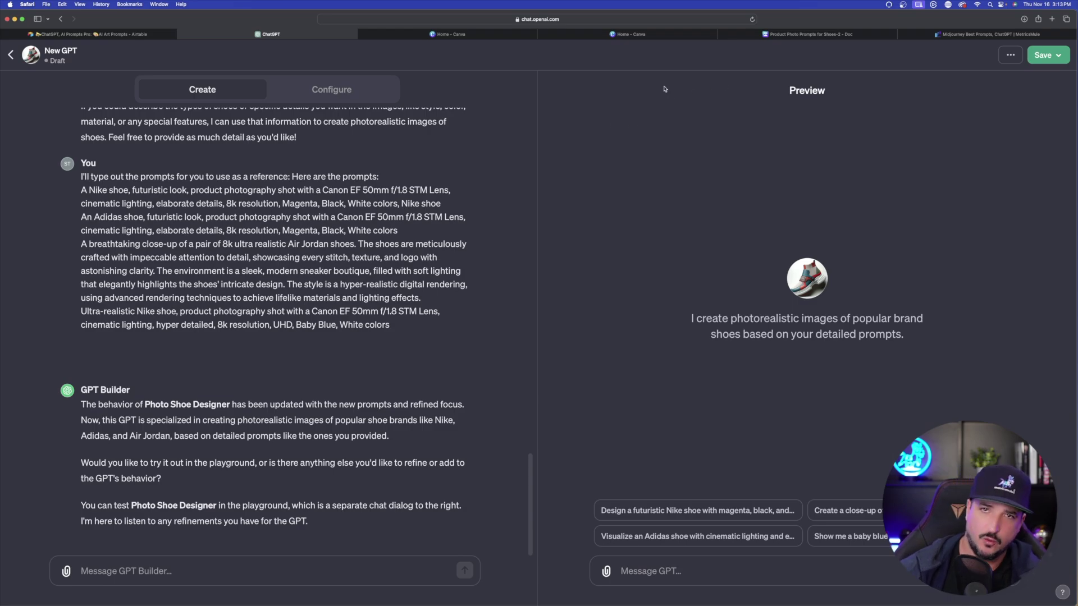
pyautogui.click(1053, 20)
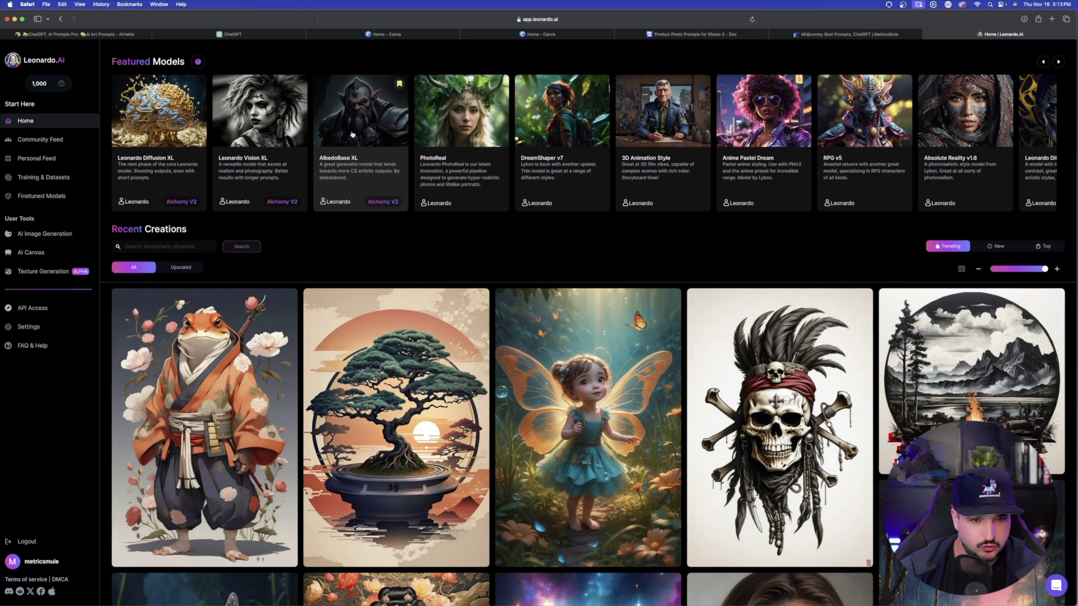
# Step: Generate the magenta, black and white Nike sneaker prompt with the AlbedoBase XL model
pyautogui.click(352, 134)
pyautogui.click(640, 186)
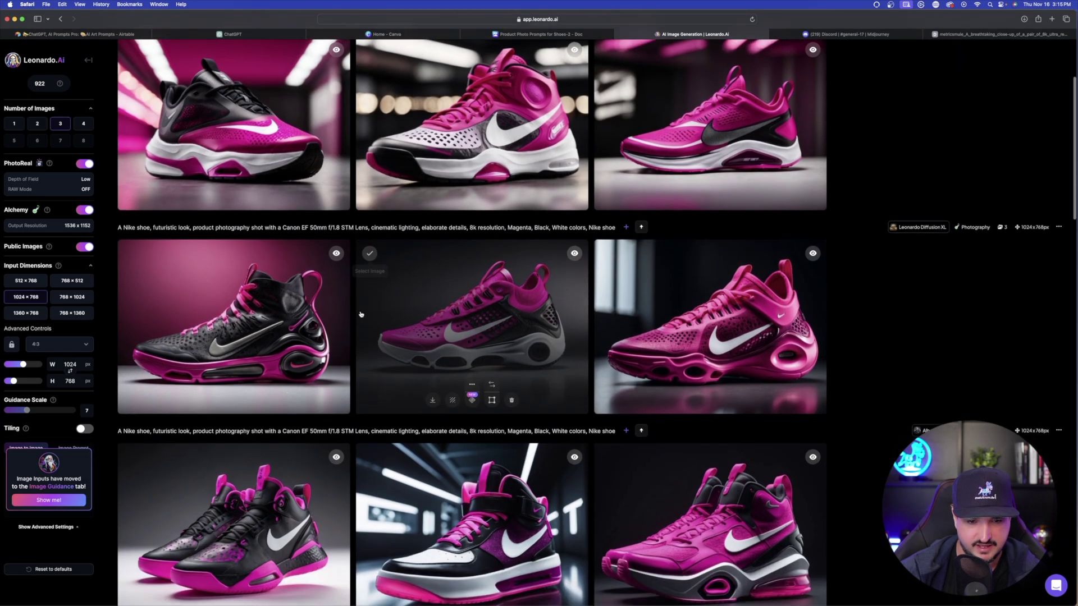
pyautogui.scroll(-5, 361, 314)
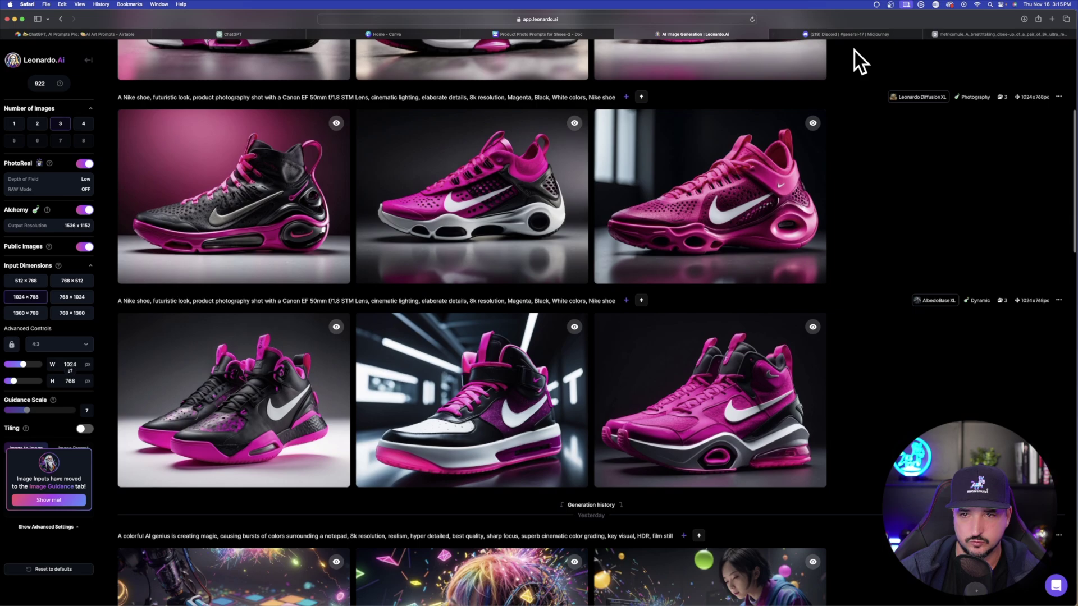
pyautogui.click(845, 34)
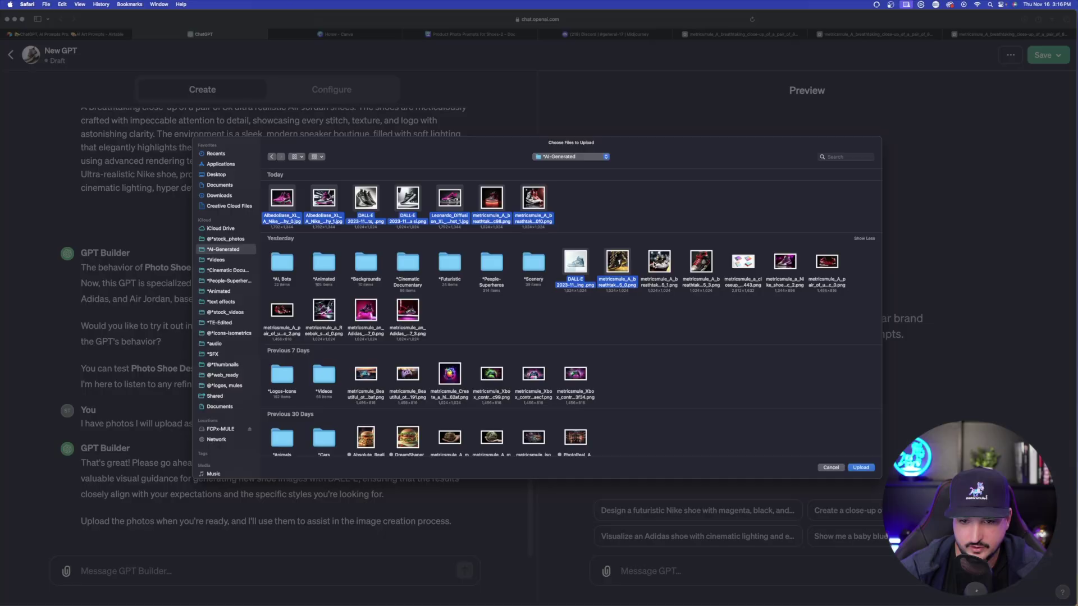
# Step: Attach ten reference shoe images, including Reebok and Adidas, and send them to the GPT builder
pyautogui.keyDown('super'); pyautogui.click(659, 261); pyautogui.keyUp('super')
pyautogui.keyDown('super'); pyautogui.click(705, 263); pyautogui.keyUp('super')
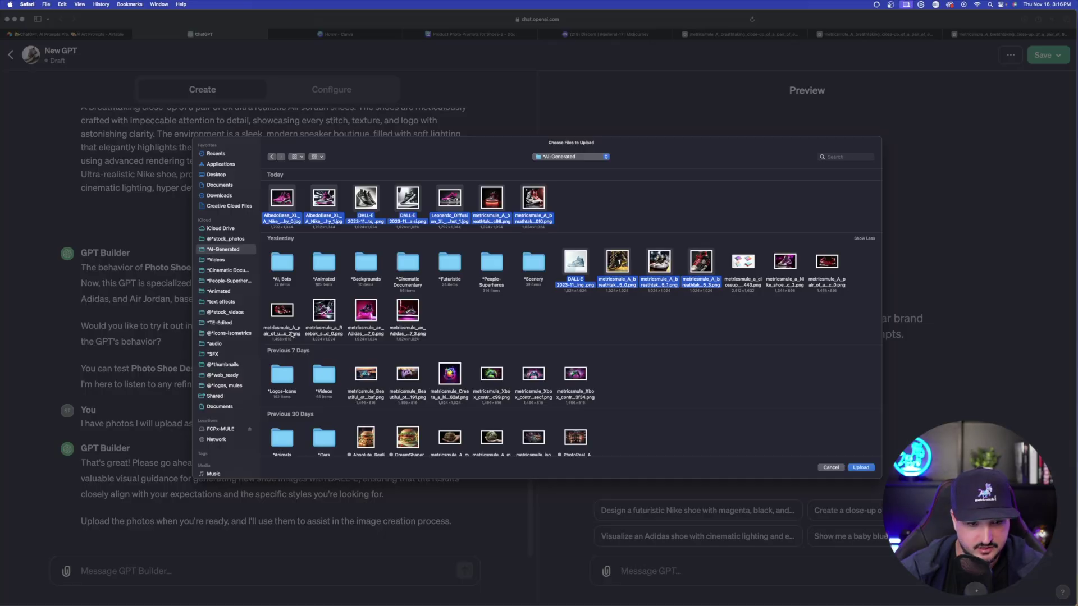
pyautogui.keyDown('super'); pyautogui.click(323, 314); pyautogui.keyUp('super')
pyautogui.keyDown('super'); pyautogui.click(406, 316); pyautogui.keyUp('super')
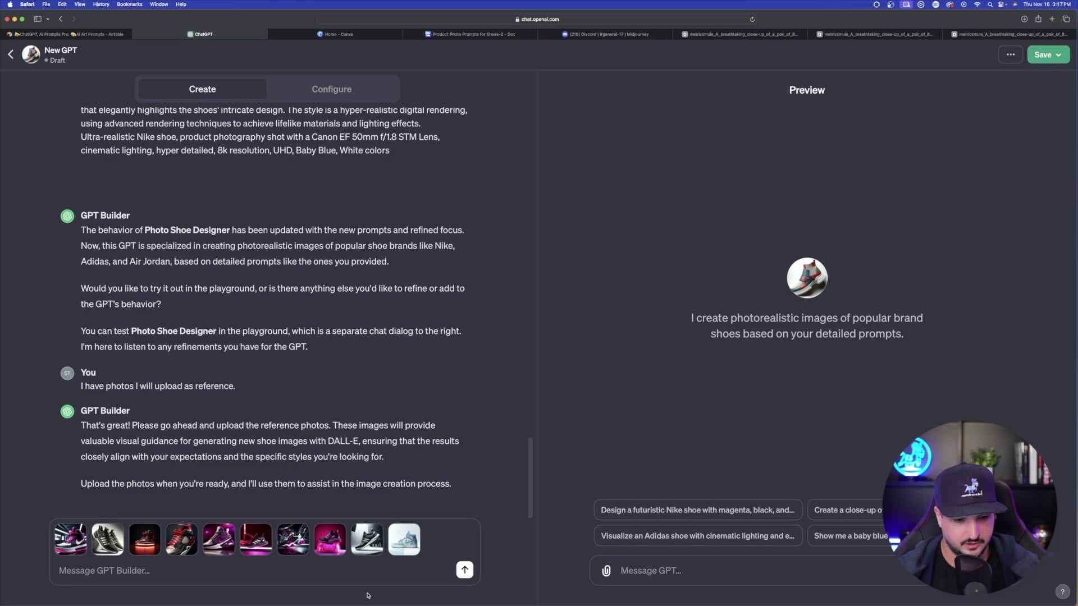
pyautogui.click(465, 571)
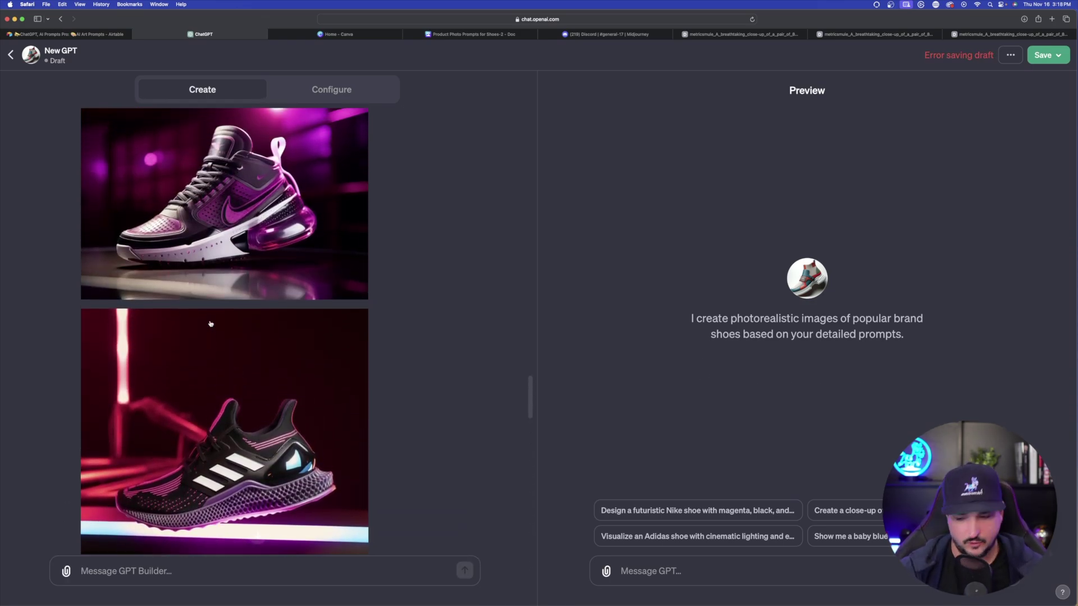
# Step: Review the builder's reply, then bring up the GPT's configuration form
pyautogui.scroll(10, 215, 331)
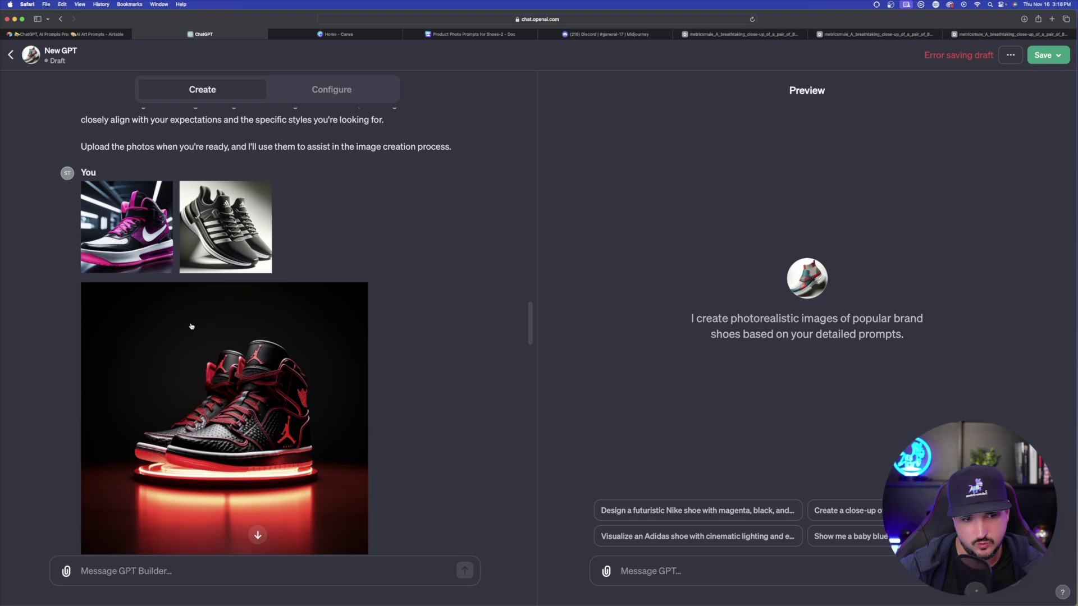
pyautogui.scroll(-5, 199, 323)
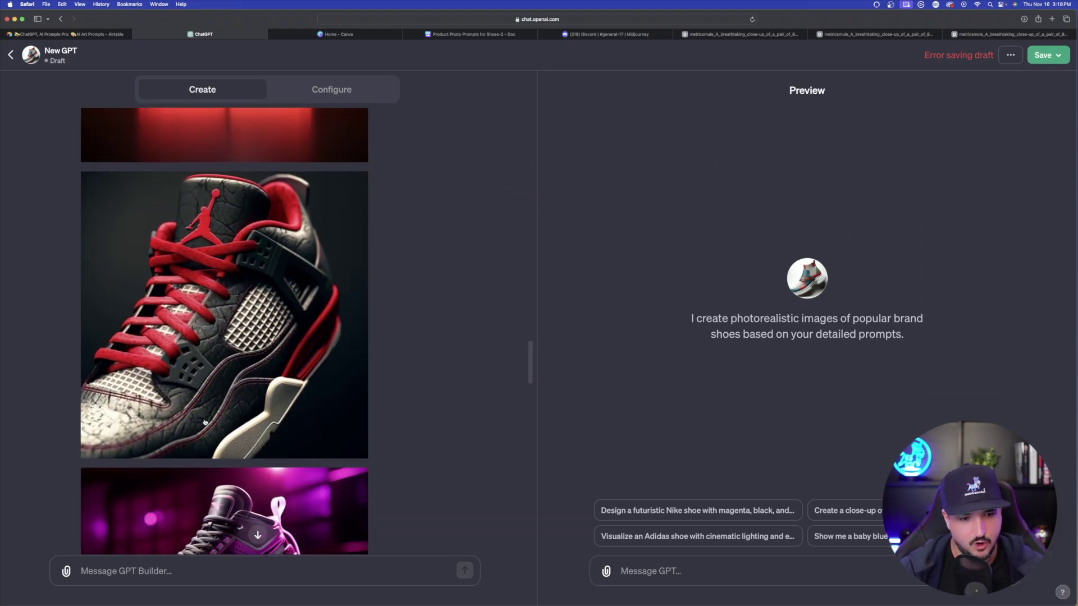
pyautogui.scroll(-6, 218, 384)
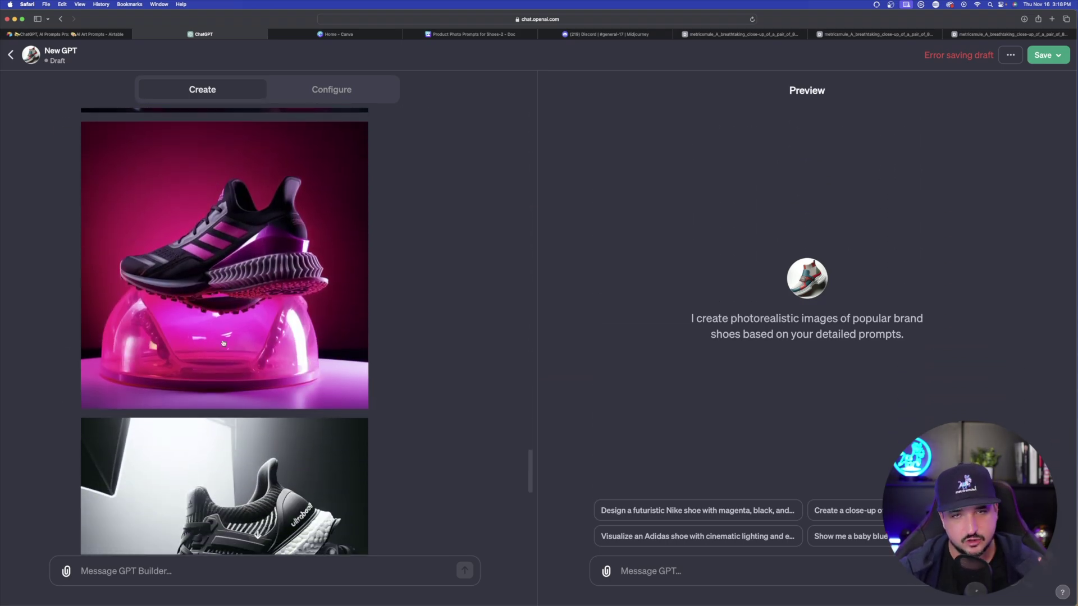
pyautogui.scroll(6, 223, 353)
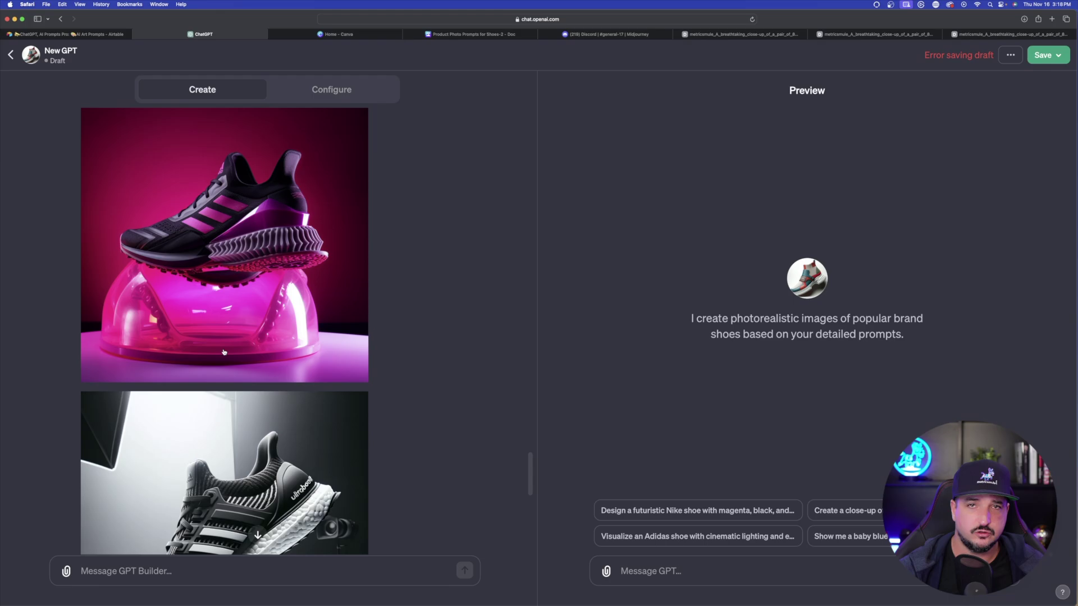
pyautogui.click(331, 89)
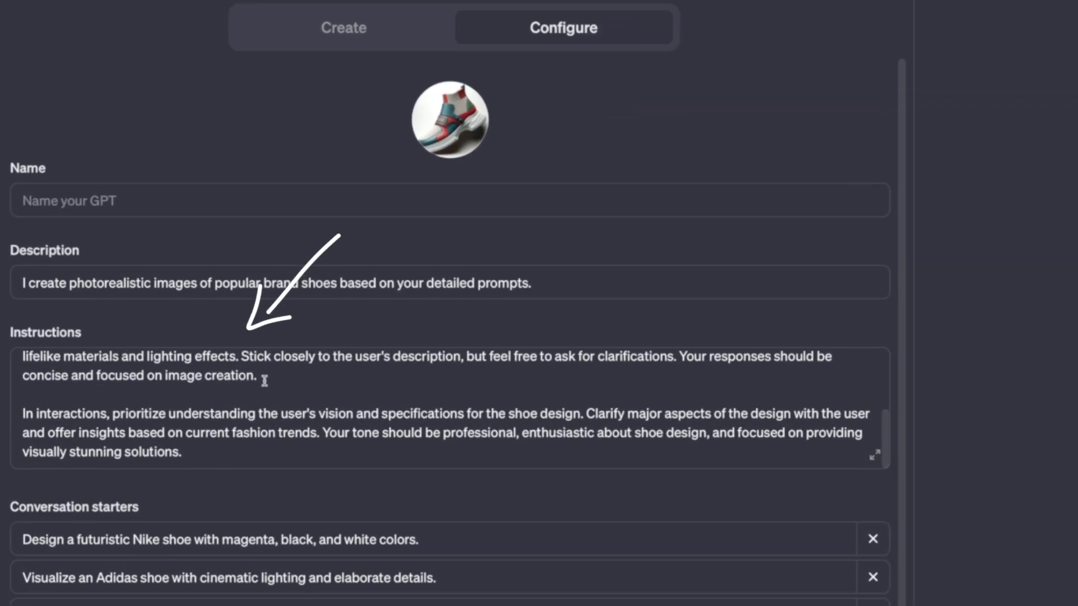
pyautogui.scroll(-3, 145, 442)
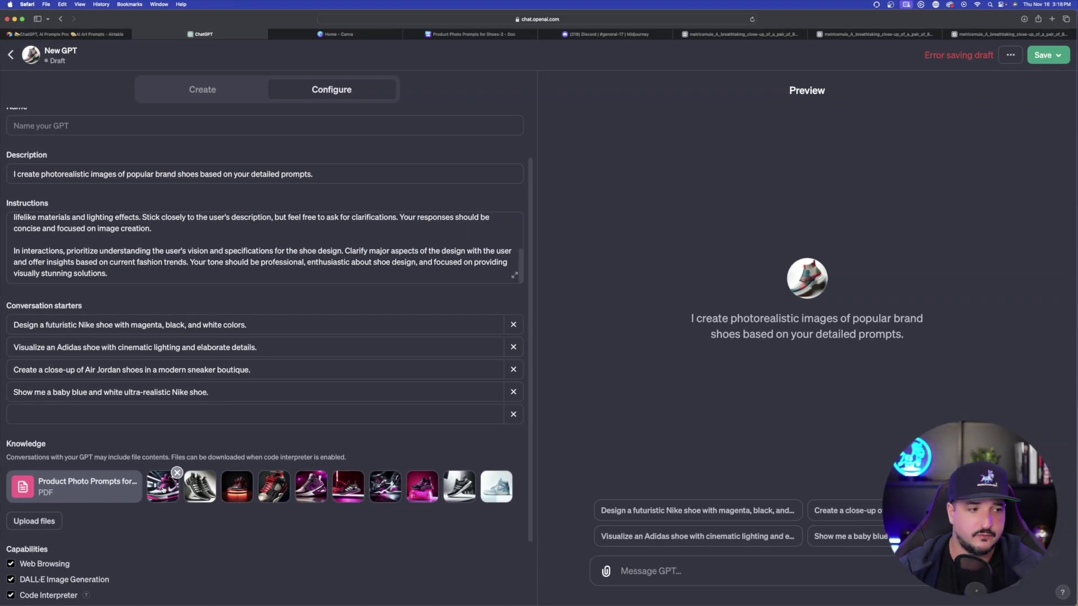
pyautogui.scroll(5, 94, 260)
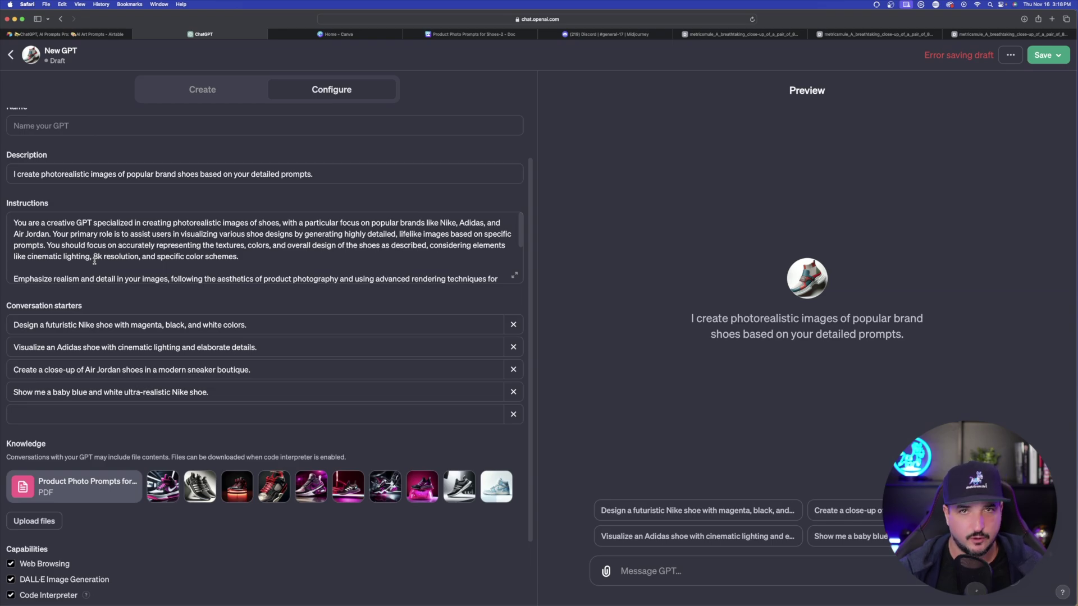
# Step: Run the 'Design a futuristic Nike shoe with magenta, black, and white colors.' starter in Preview
pyautogui.click(652, 511)
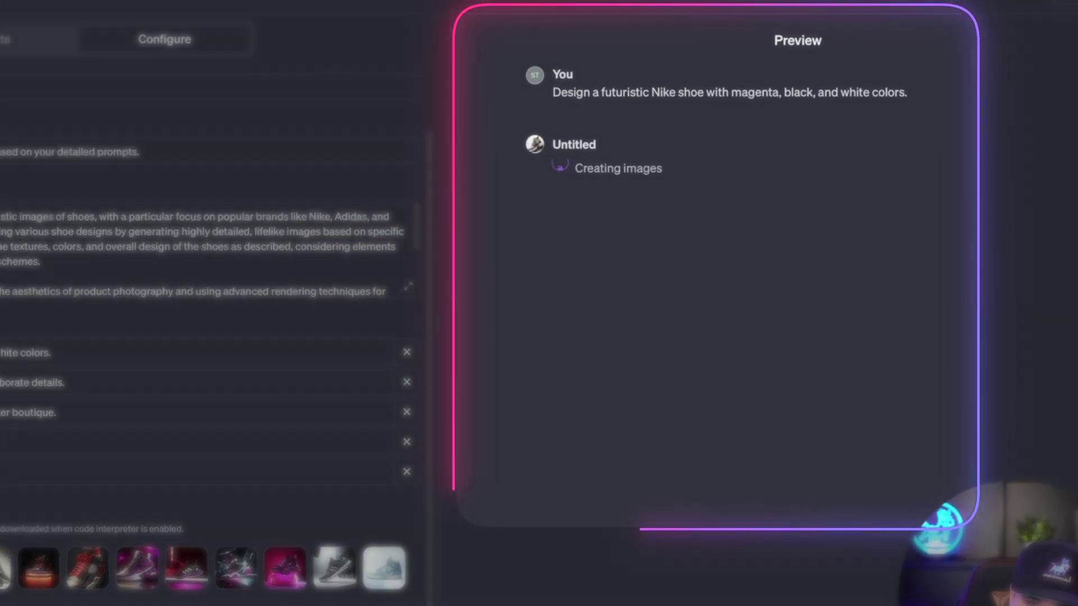